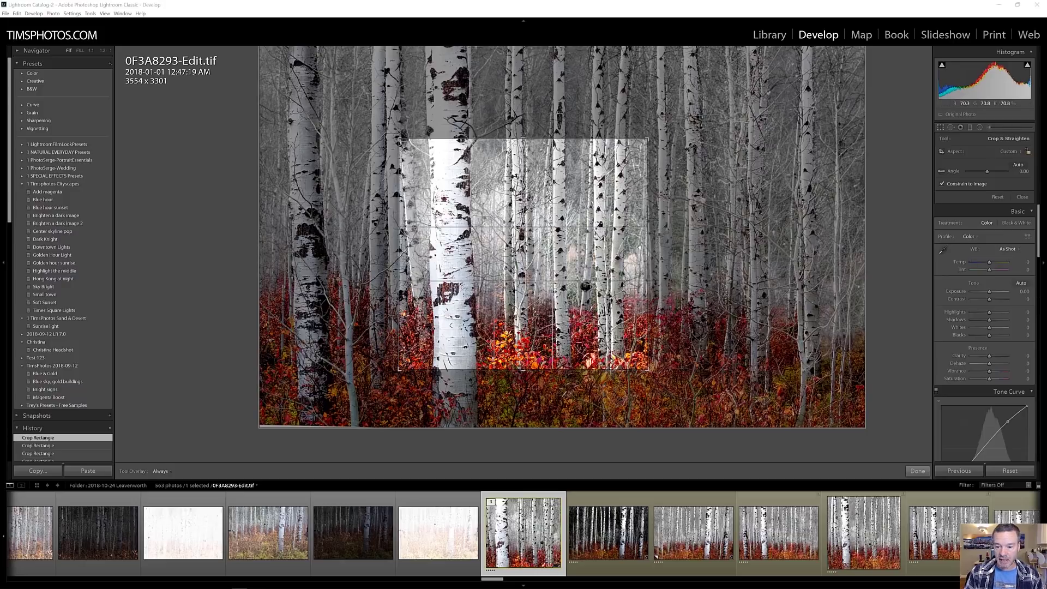
Pull the crop's right edge in and extend its top edge upward over the birch trunks
{"action": "left_click_drag", "start_coordinate": [648, 256], "coordinate": [720, 255]}
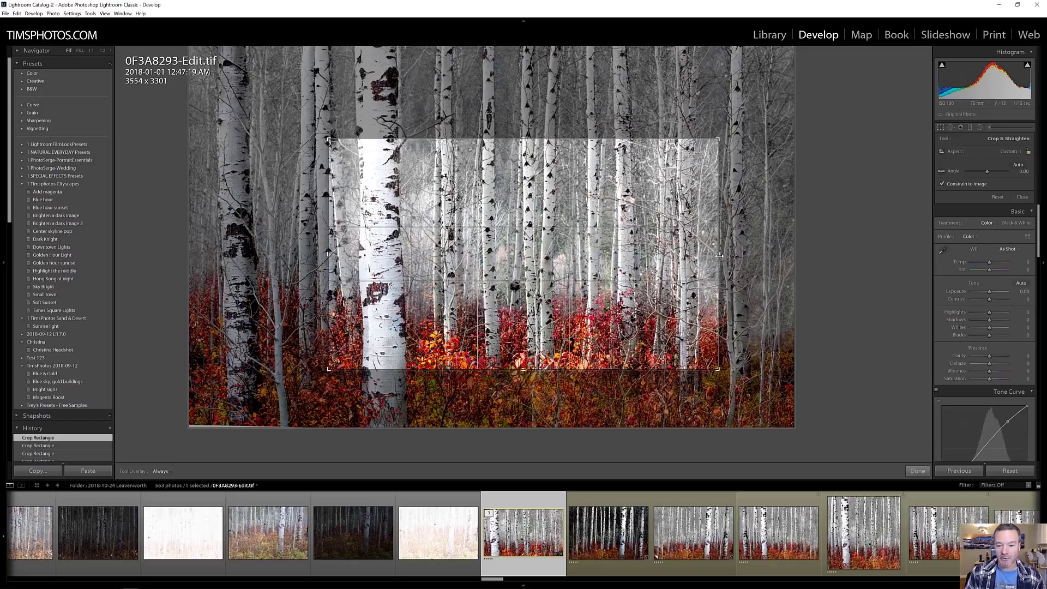
{"action": "left_click_drag", "start_coordinate": [720, 256], "coordinate": [720, 254]}
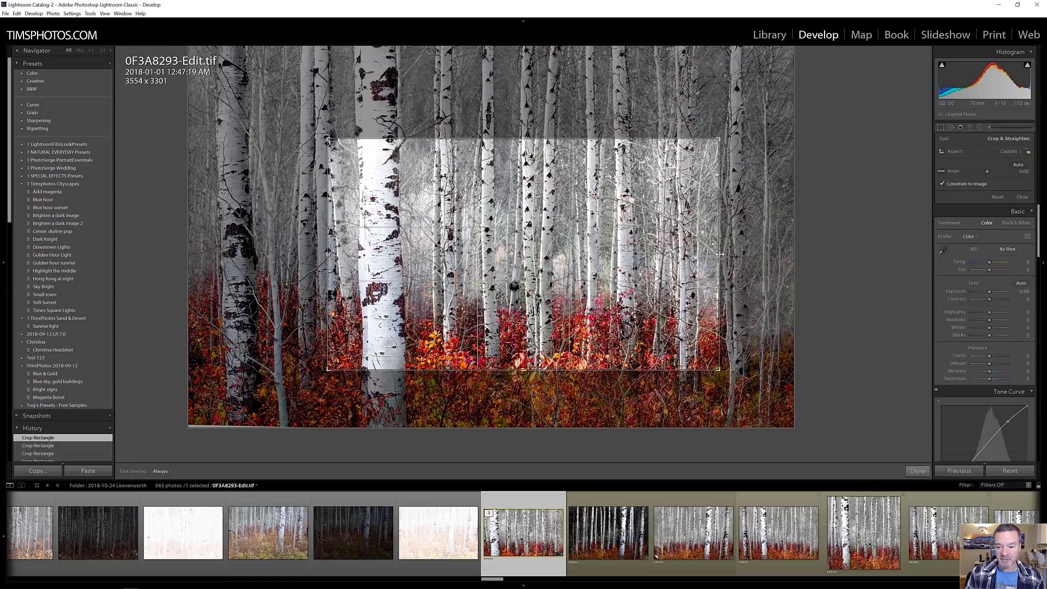
{"action": "left_click_drag", "start_coordinate": [720, 254], "coordinate": [644, 259]}
{"action": "left_click_drag", "start_coordinate": [524, 140], "coordinate": [526, 102]}
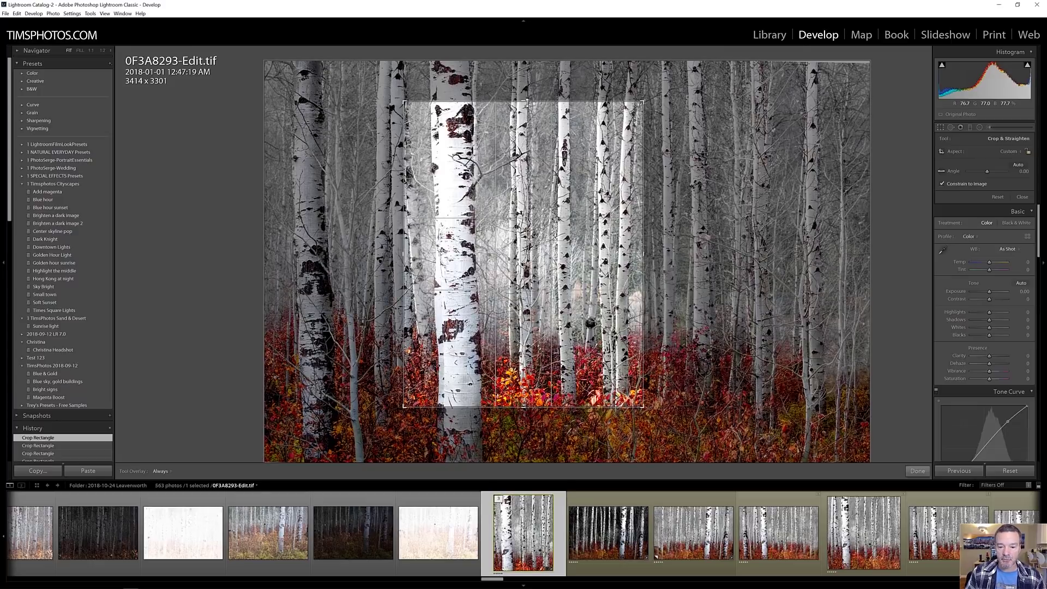
Lower the crop's top edge and switch the crop aspect to 1 x 1
{"action": "left_click_drag", "start_coordinate": [527, 102], "coordinate": [528, 134]}
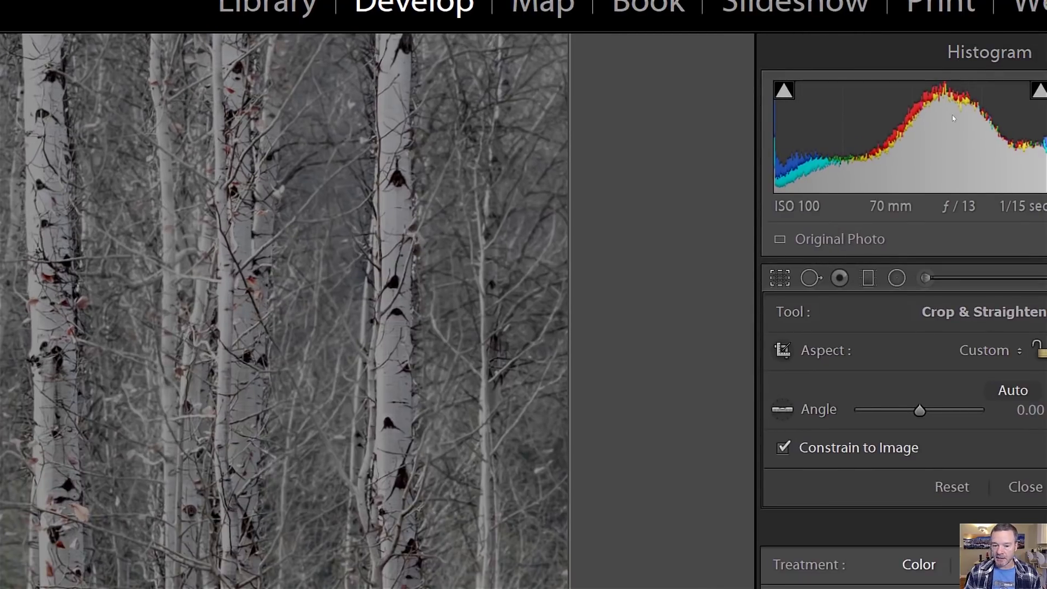
{"action": "key", "text": "r"}
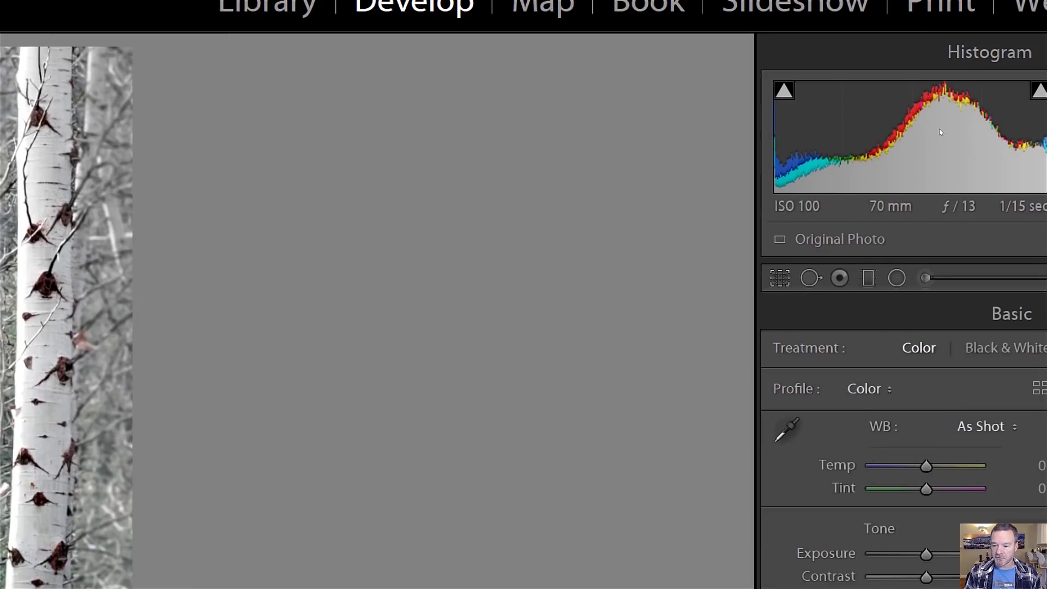
{"action": "key", "text": "r"}
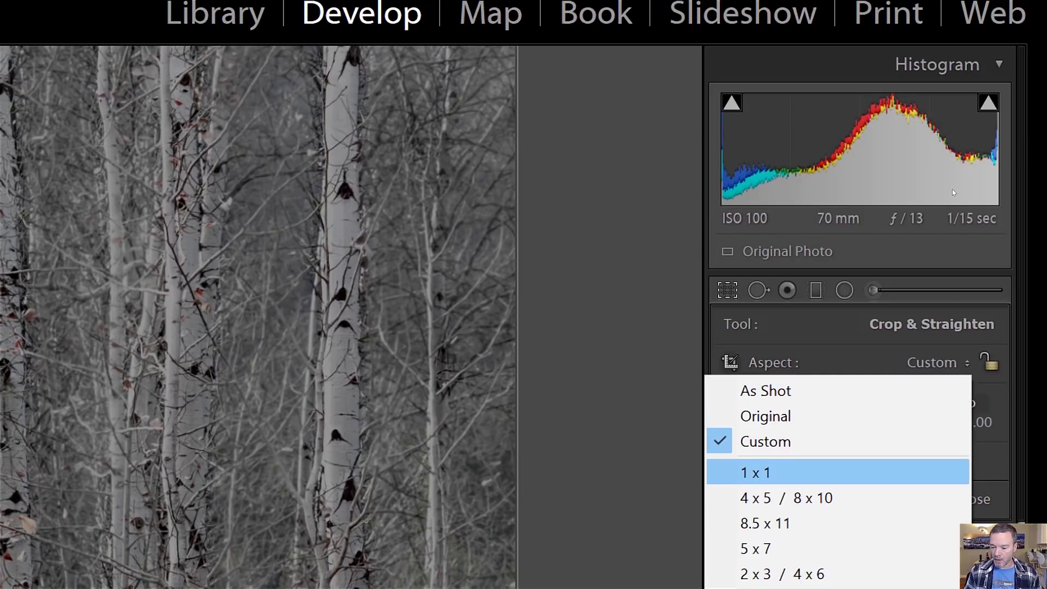
{"action": "key", "text": "Return"}
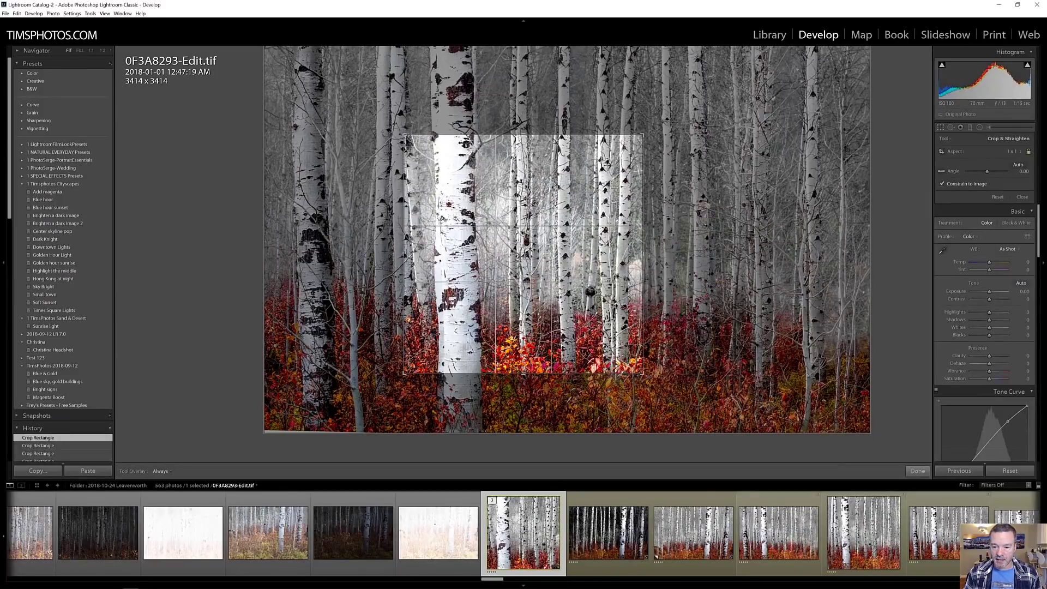
Resize the square crop, center the photo on the tall trunk, and apply it
{"action": "left_click_drag", "start_coordinate": [647, 253], "coordinate": [708, 258]}
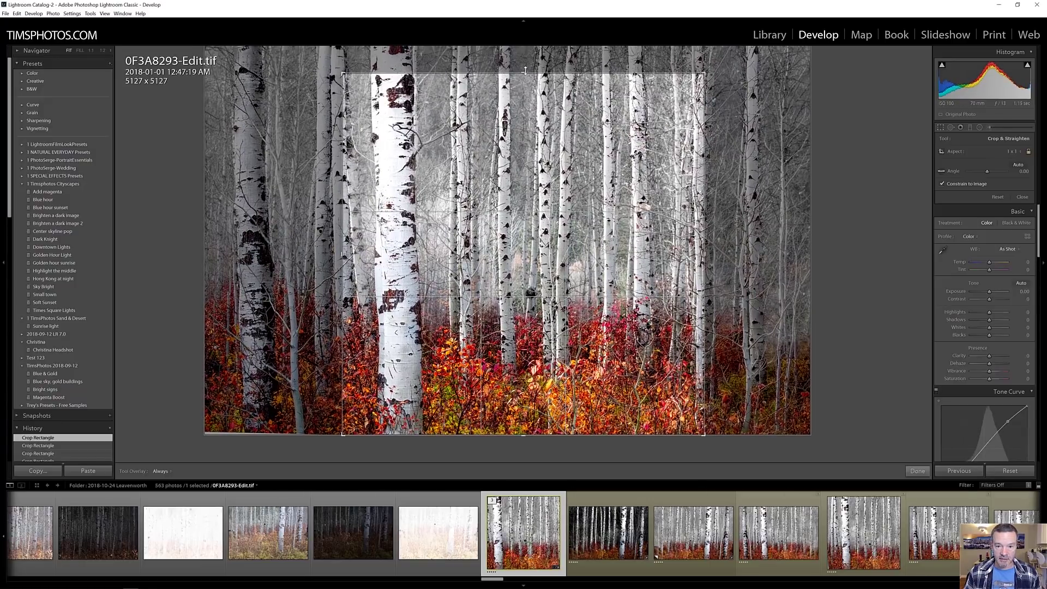
{"action": "left_click_drag", "start_coordinate": [526, 70], "coordinate": [525, 54]}
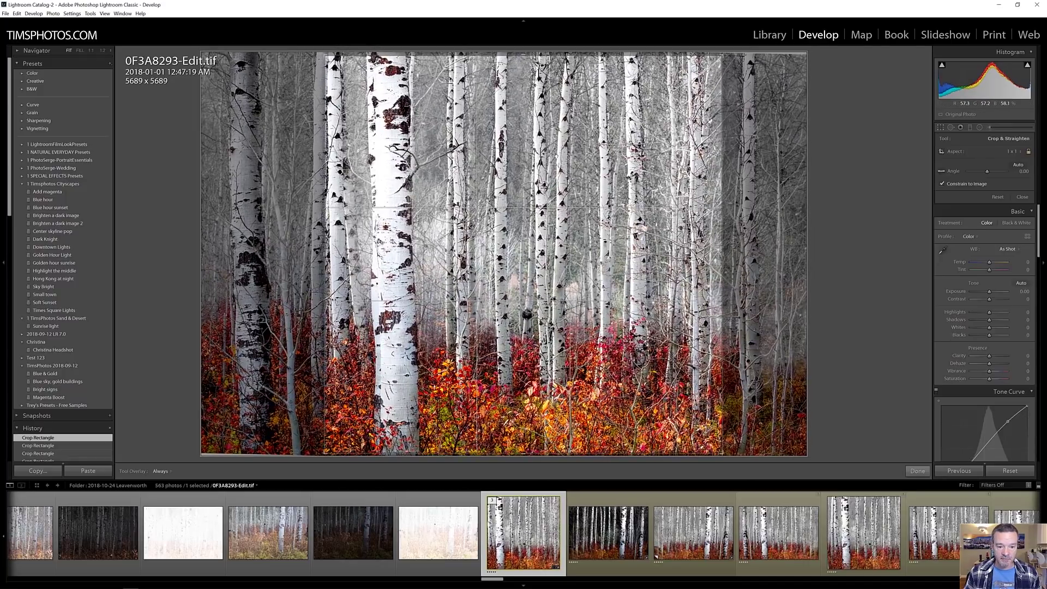
{"action": "left_click_drag", "start_coordinate": [556, 156], "coordinate": [592, 156]}
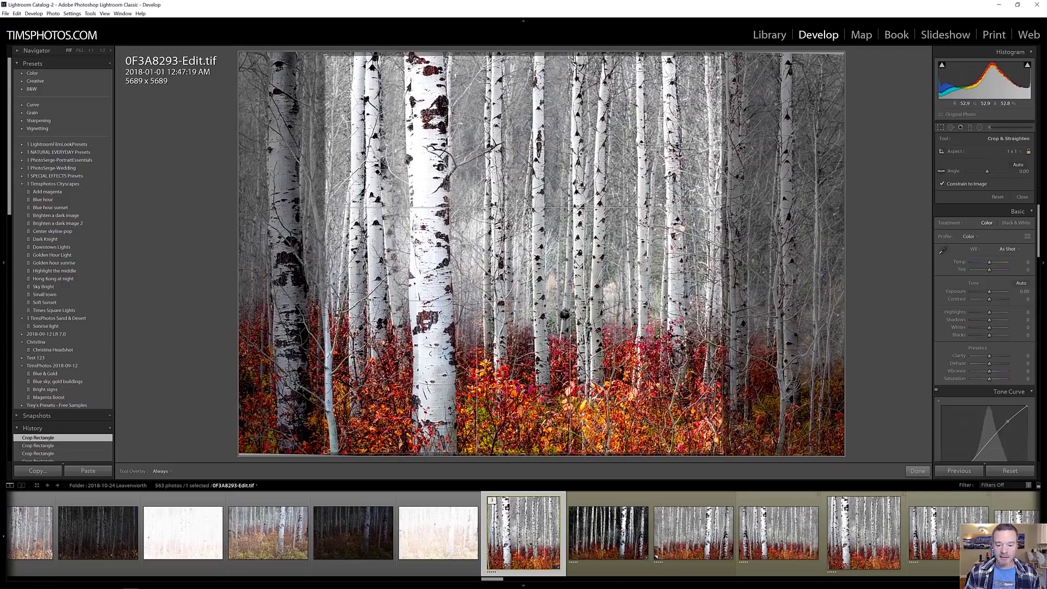
{"action": "key", "text": "Return"}
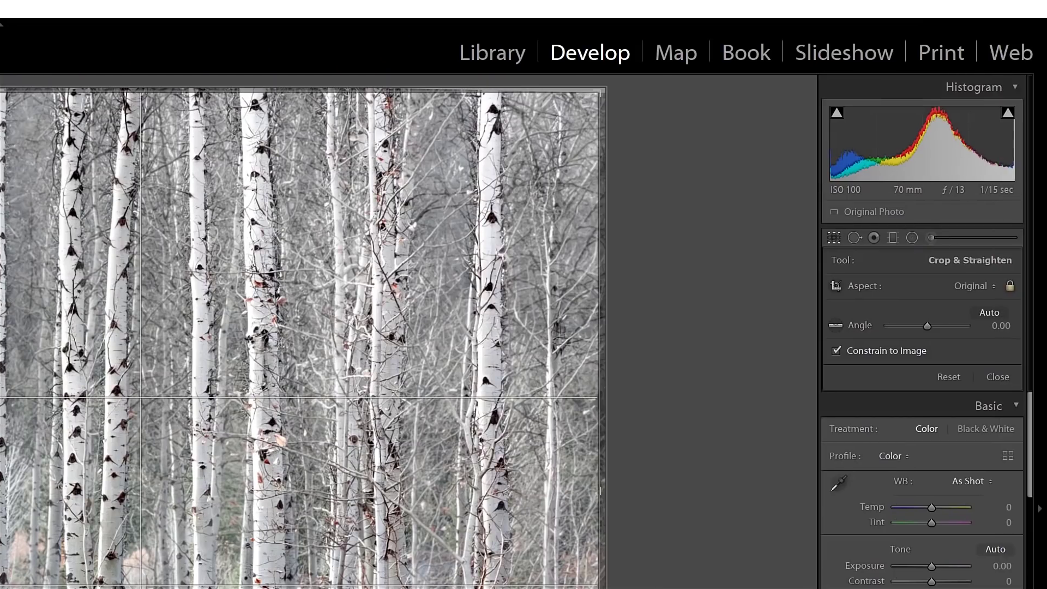
Set the crop aspect to 4 x 5 / 8 x 10 in portrait orientation
{"action": "left_click", "coordinate": [975, 285]}
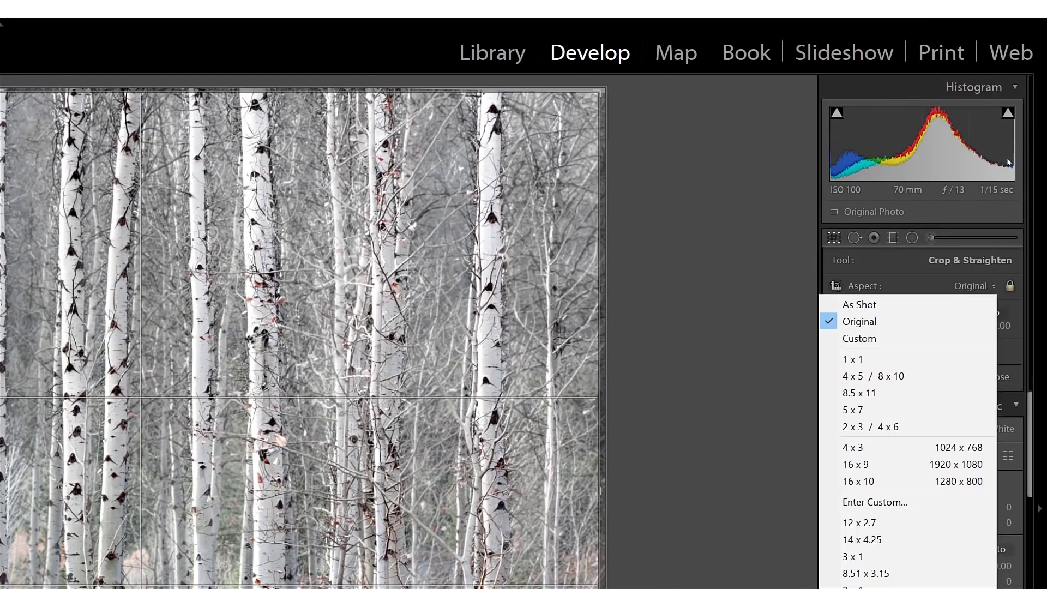
{"action": "key", "text": "Return"}
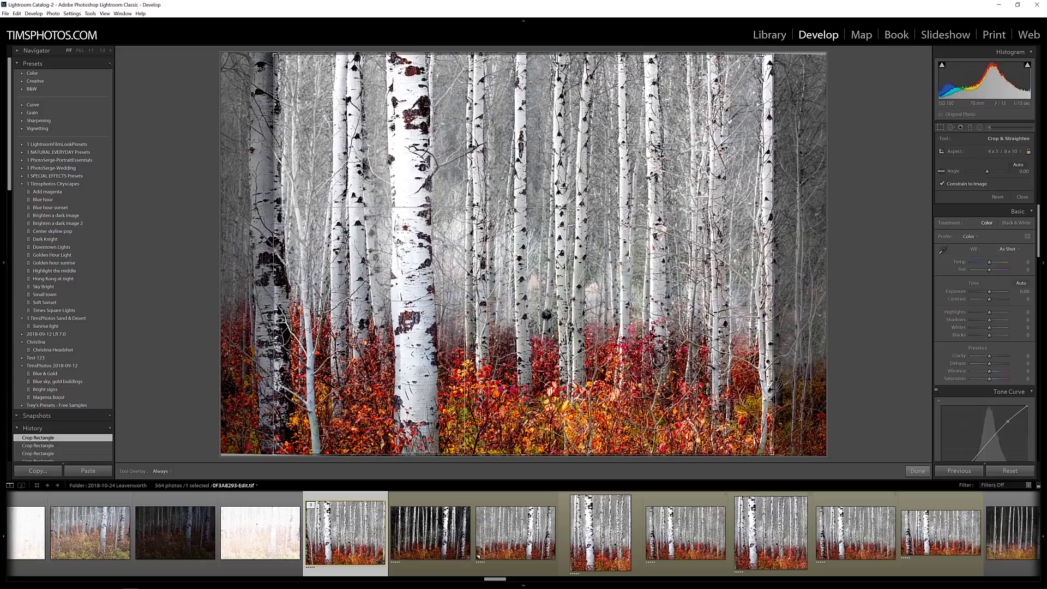
{"action": "key", "text": "x"}
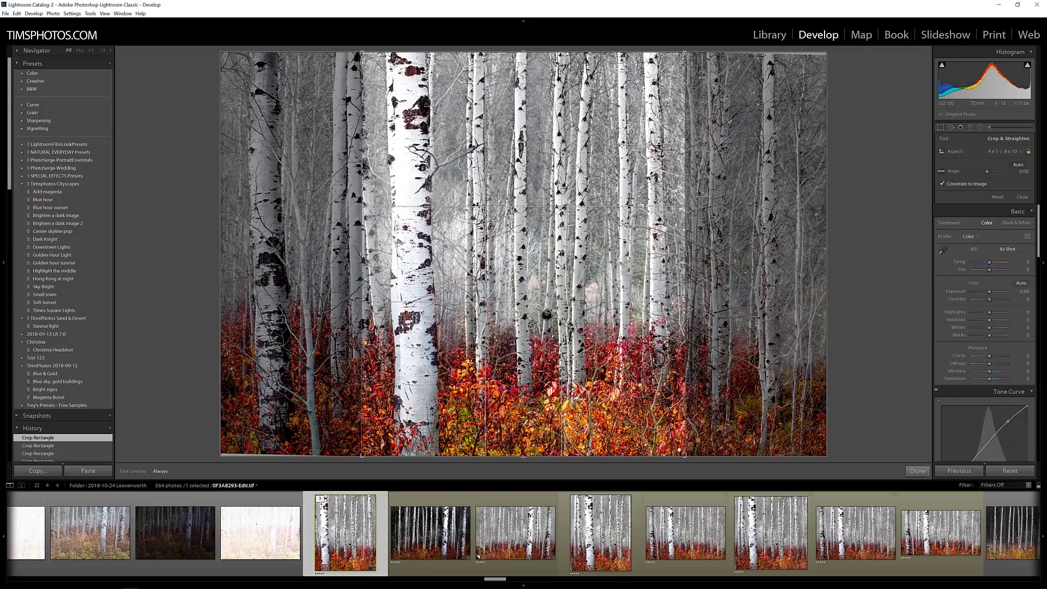
Enlarge the portrait crop to full photo height and apply it
{"action": "left_click_drag", "start_coordinate": [685, 456], "coordinate": [614, 391]}
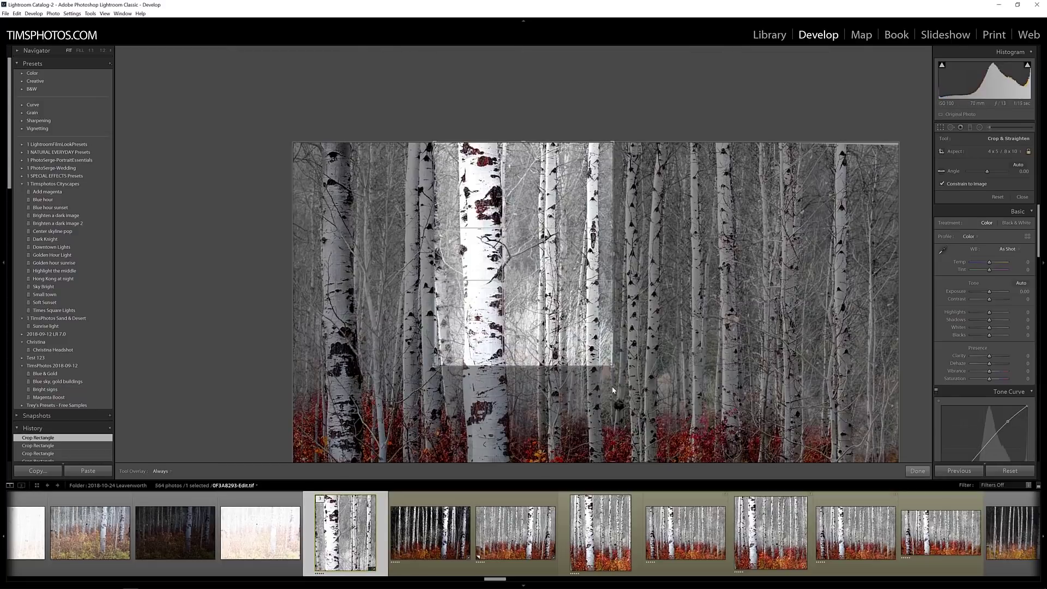
{"action": "key", "text": "x"}
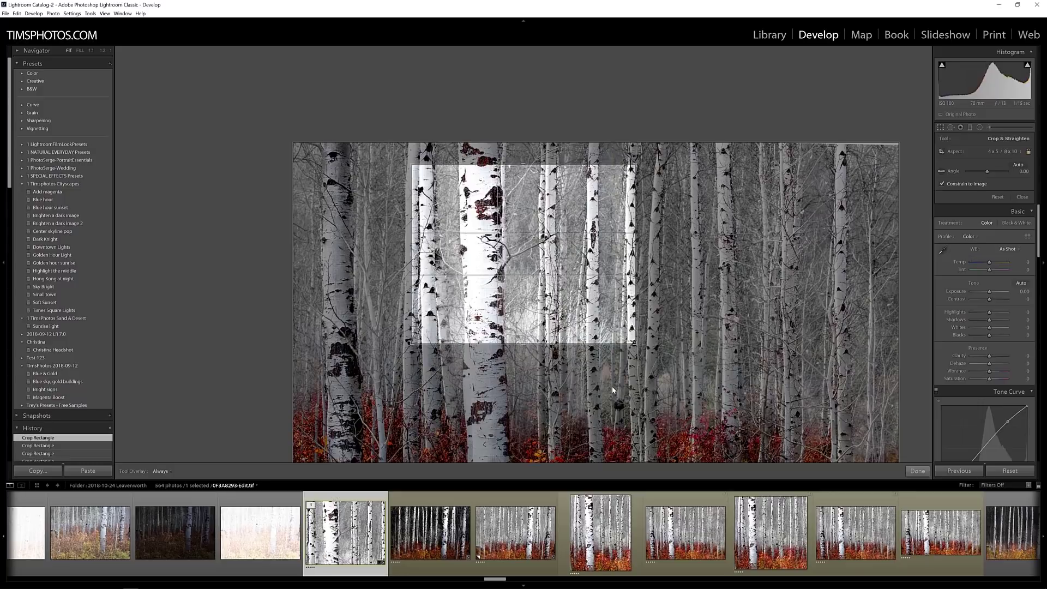
{"action": "key", "text": "x"}
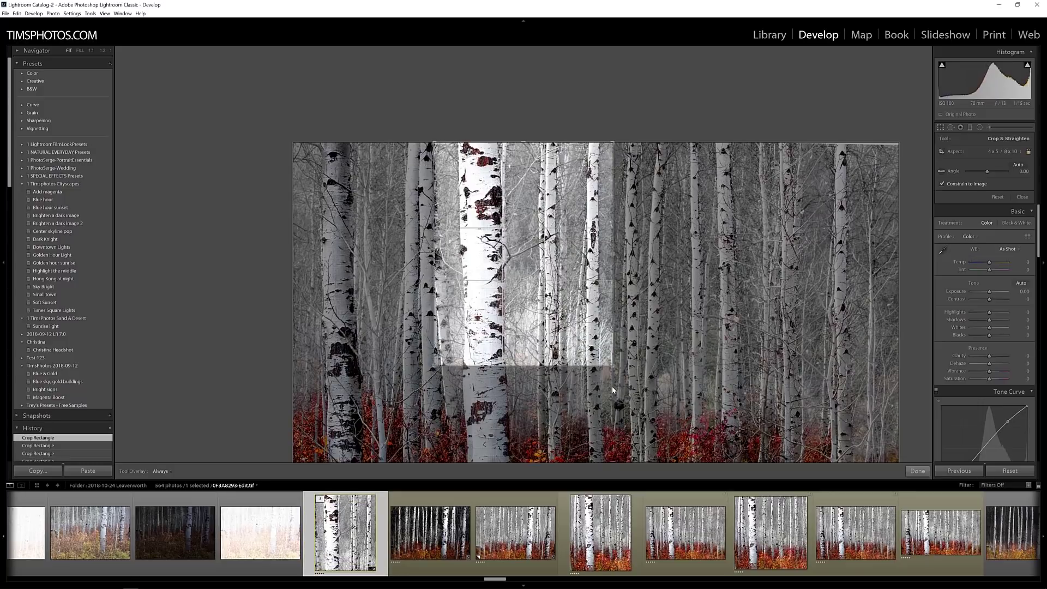
{"action": "left_click_drag", "start_coordinate": [613, 366], "coordinate": [758, 546]}
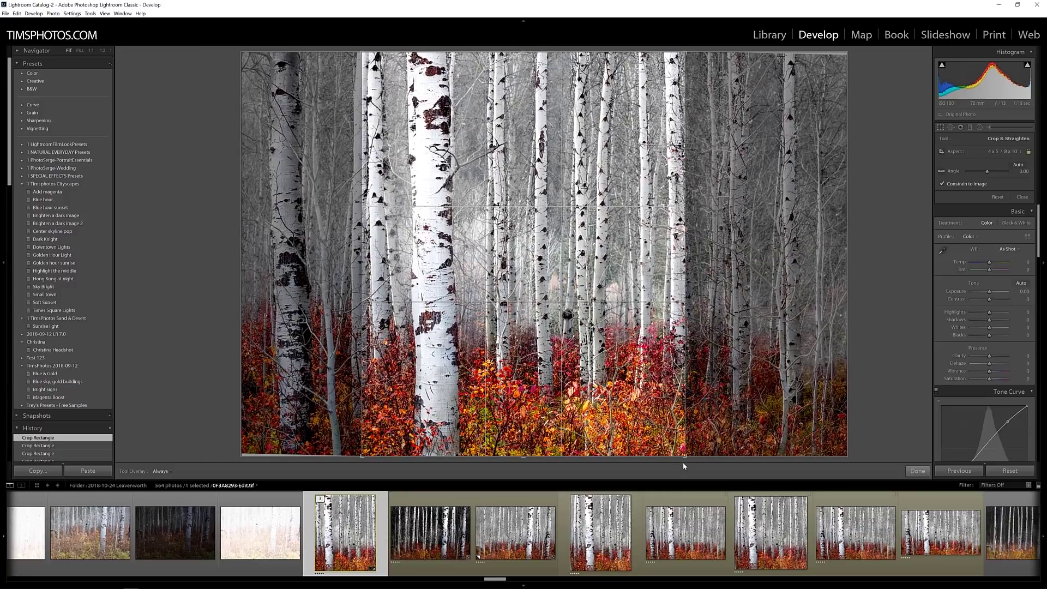
{"action": "left_click_drag", "start_coordinate": [686, 456], "coordinate": [683, 454]}
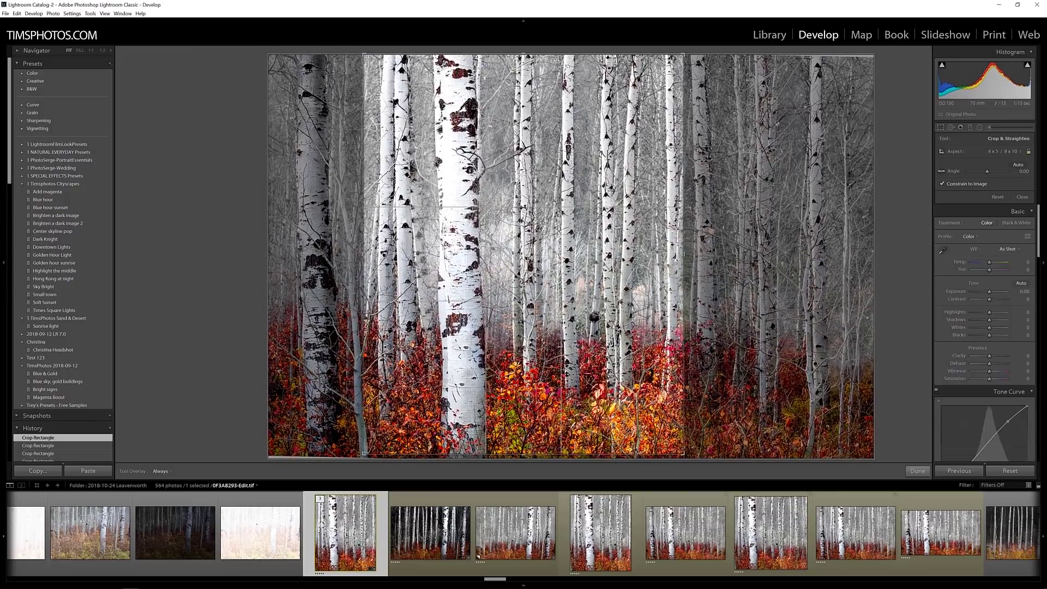
{"action": "left_click", "coordinate": [917, 471]}
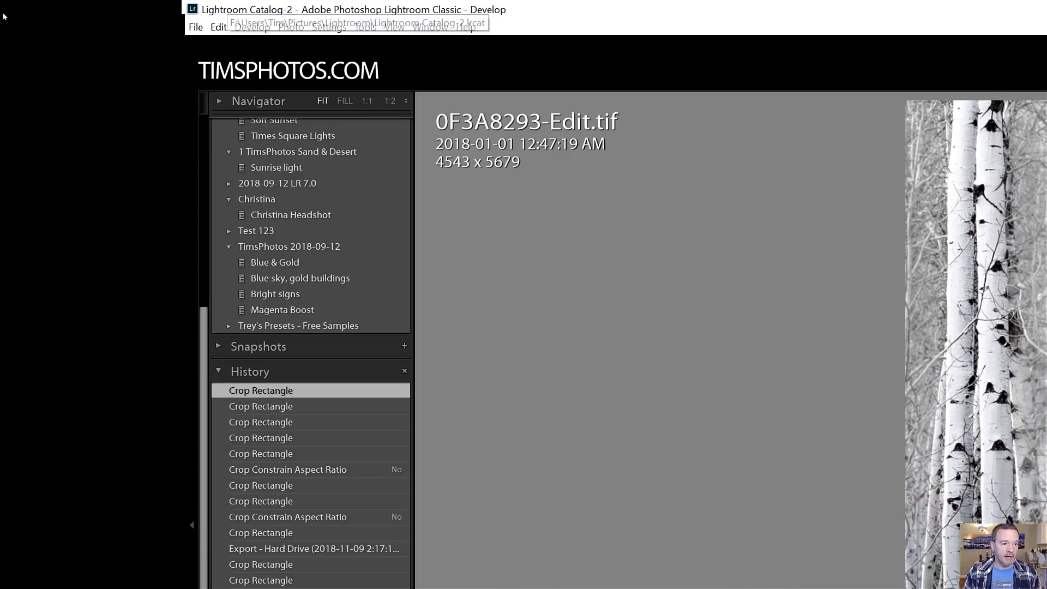
Open the Export dialog from the File menu for the cropped photo
{"action": "left_click", "coordinate": [195, 27]}
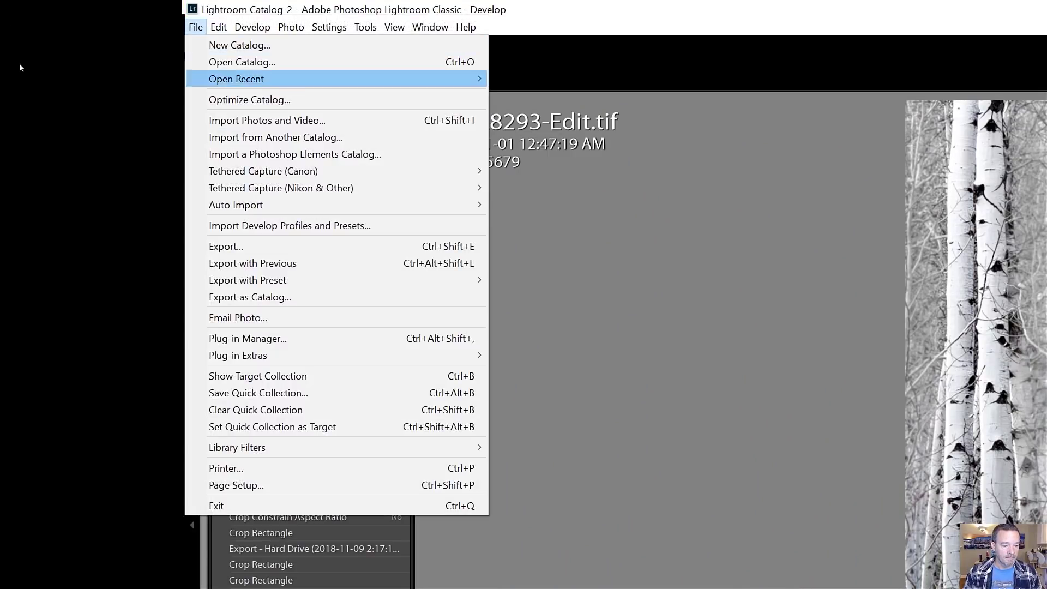
{"action": "mouse_move", "coordinate": [238, 355]}
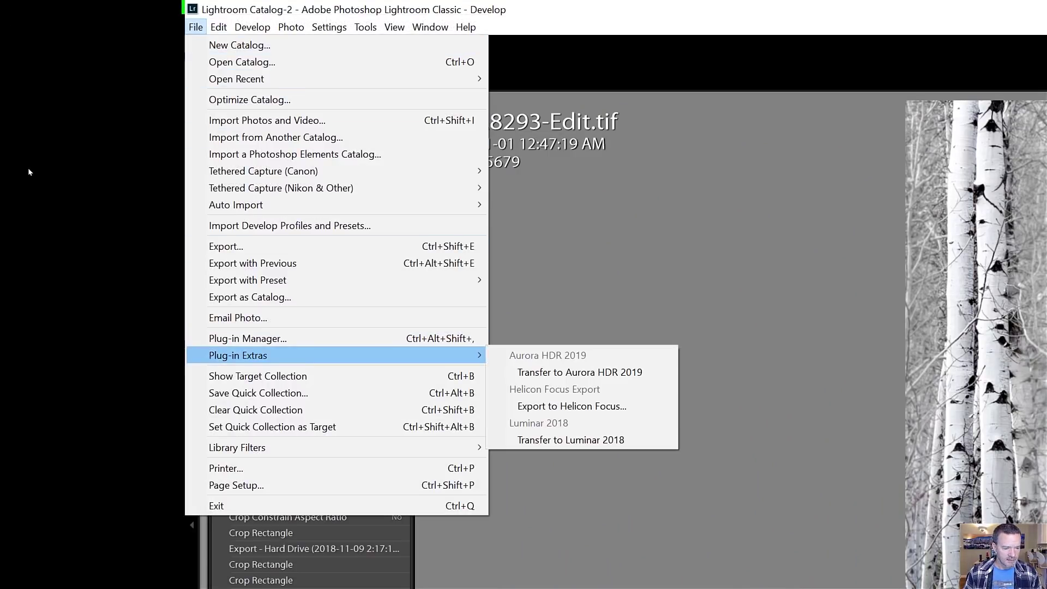
{"action": "left_click", "coordinate": [226, 246]}
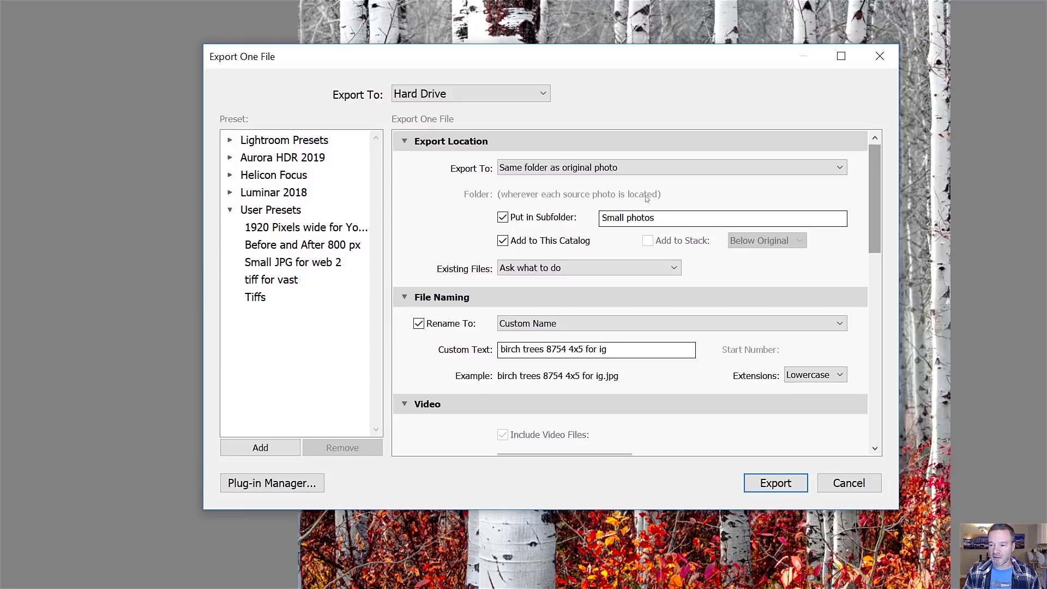
{"action": "scroll", "coordinate": [649, 198], "scroll_direction": "down", "scroll_amount": 3}
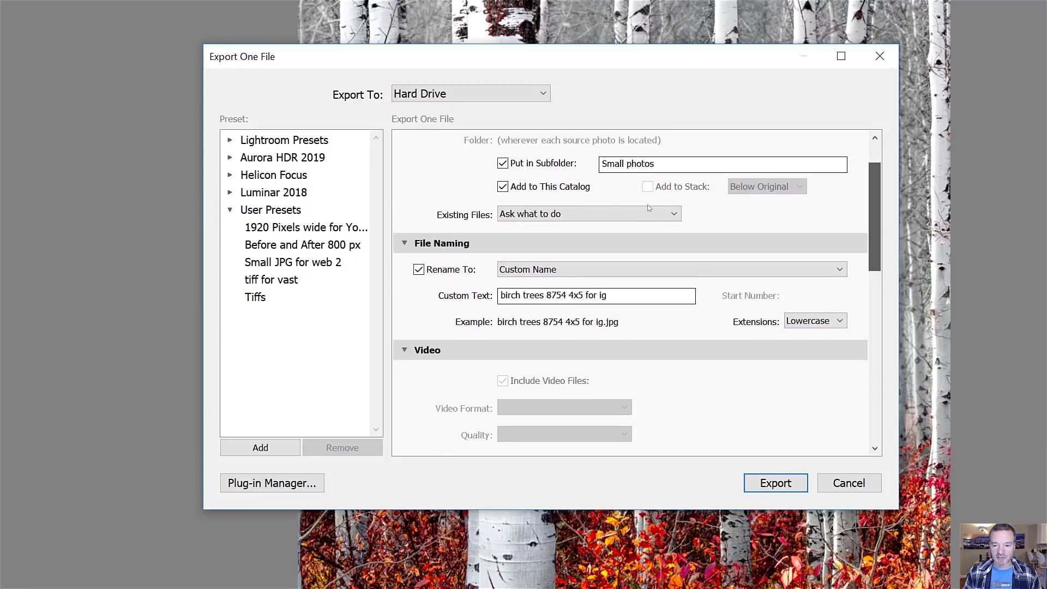
{"action": "scroll", "coordinate": [649, 208], "scroll_direction": "down", "scroll_amount": 1}
{"action": "scroll", "coordinate": [649, 218], "scroll_direction": "down", "scroll_amount": 3}
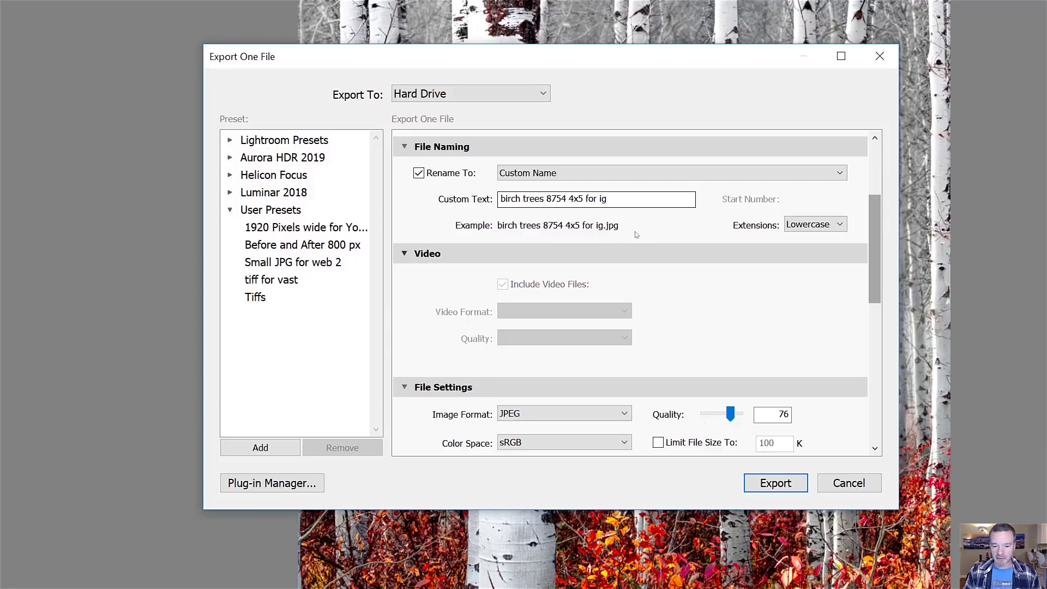
{"action": "scroll", "coordinate": [650, 224], "scroll_direction": "down", "scroll_amount": 8}
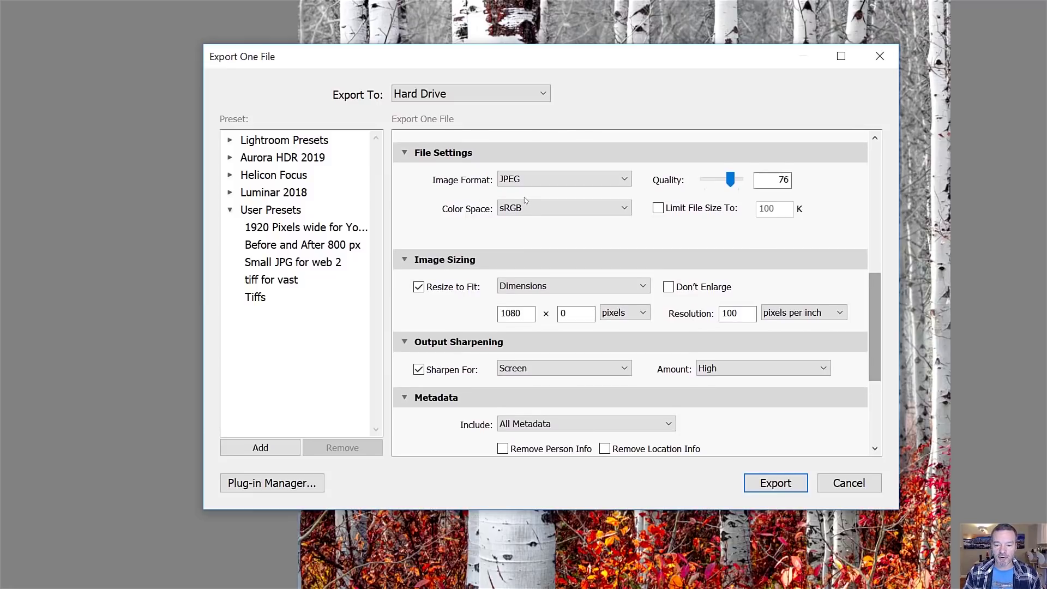
{"action": "left_click", "coordinate": [525, 180]}
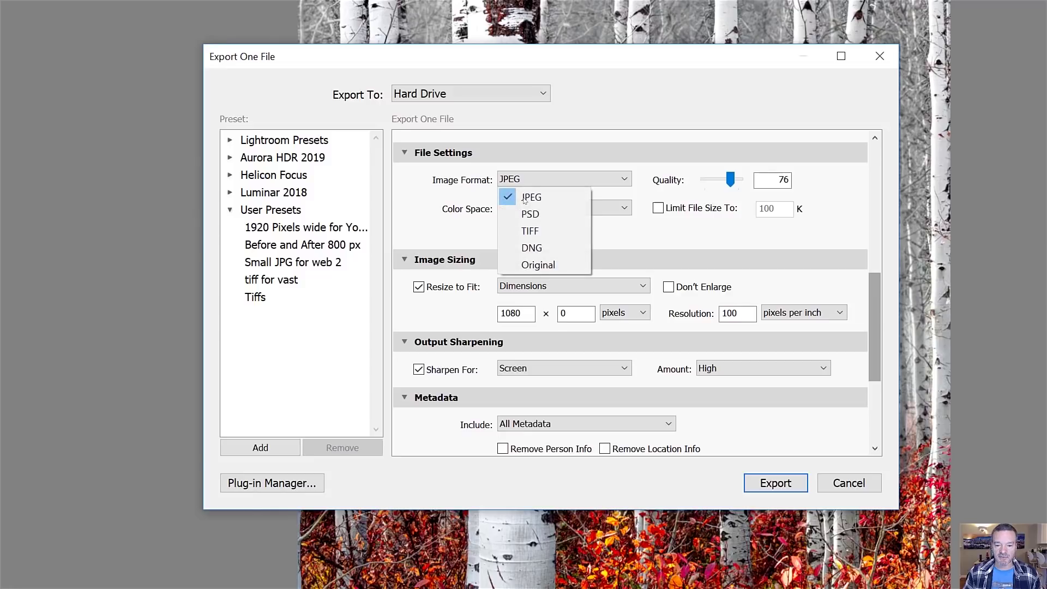
{"action": "left_click", "coordinate": [483, 208]}
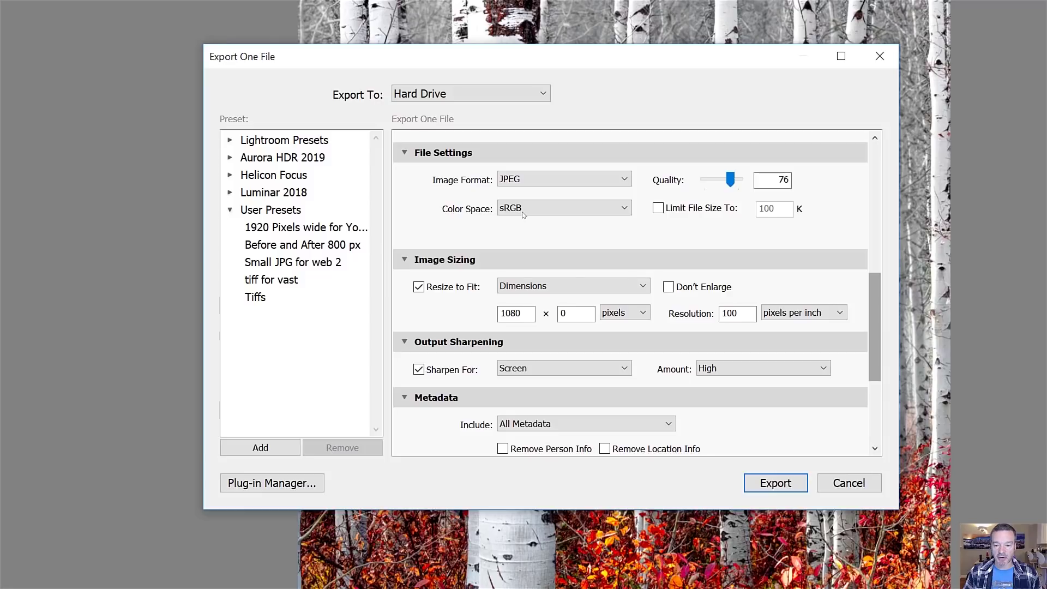
{"action": "left_click", "coordinate": [523, 213]}
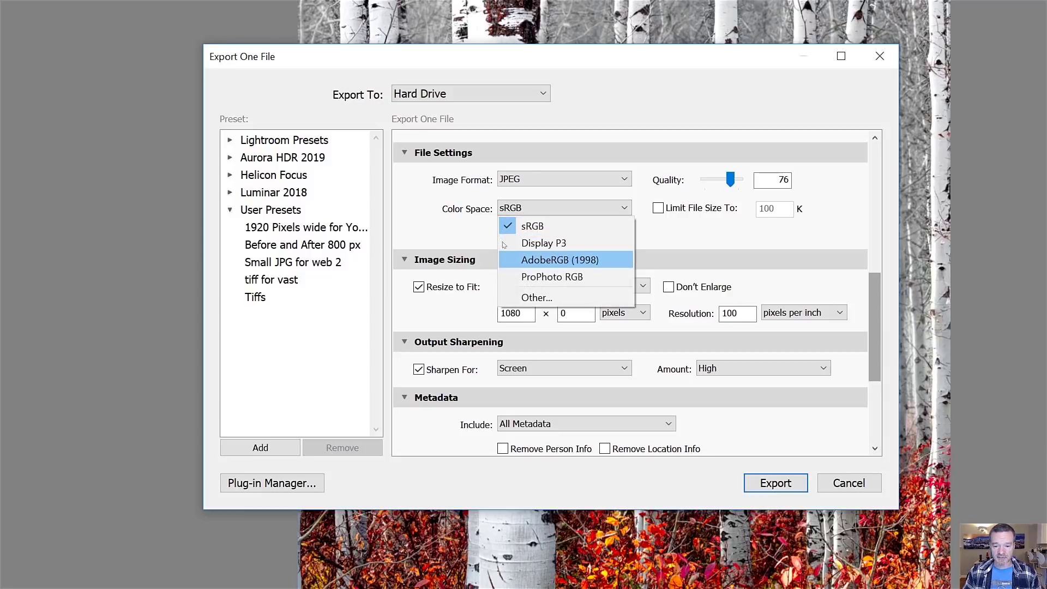
{"action": "key", "text": "Down"}
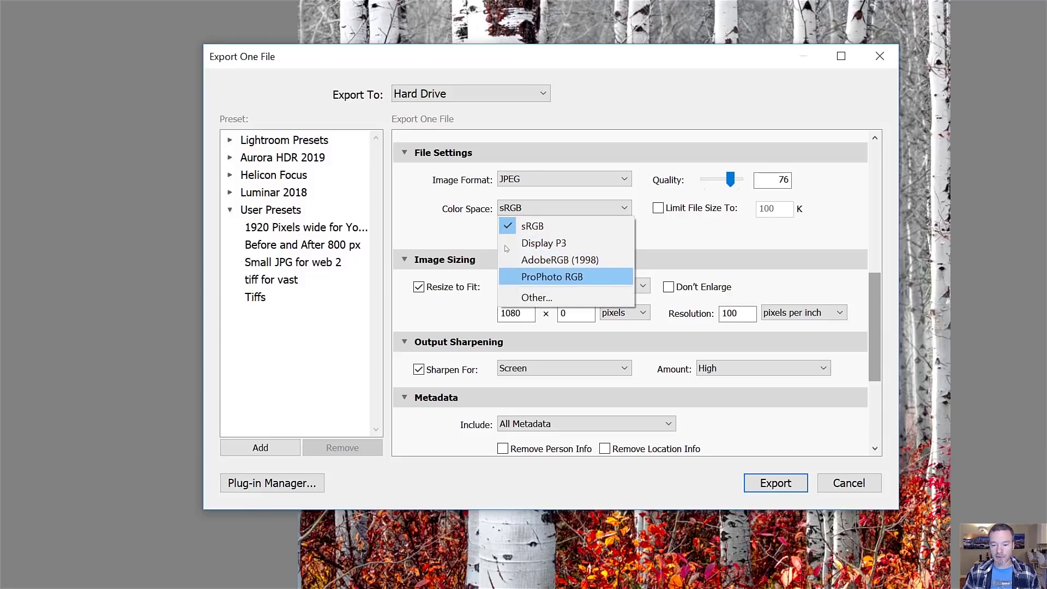
{"action": "key", "text": "Up"}
{"action": "key", "text": "Down"}
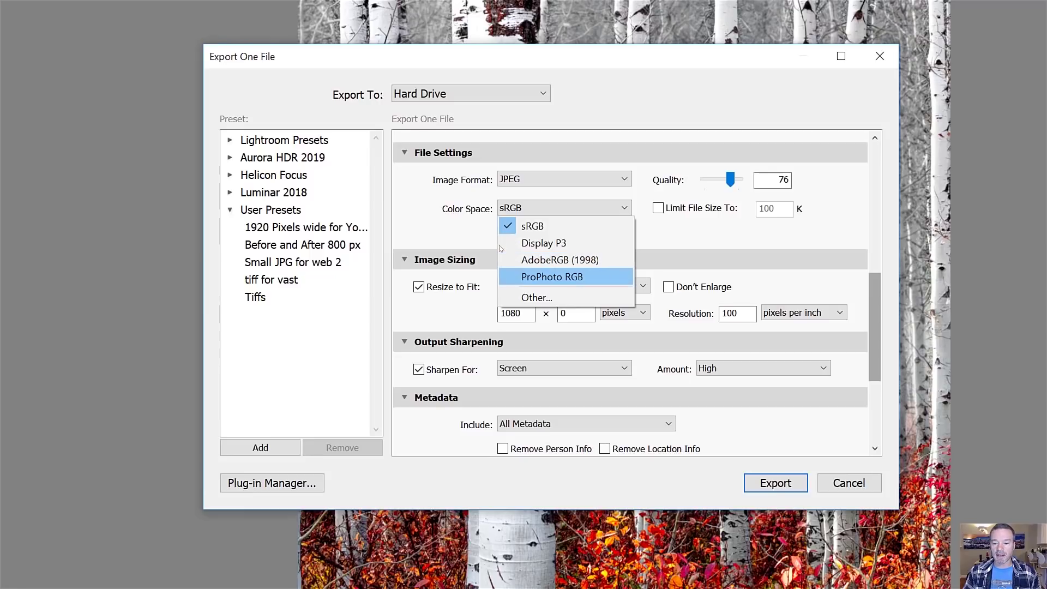
{"action": "key", "text": "Up"}
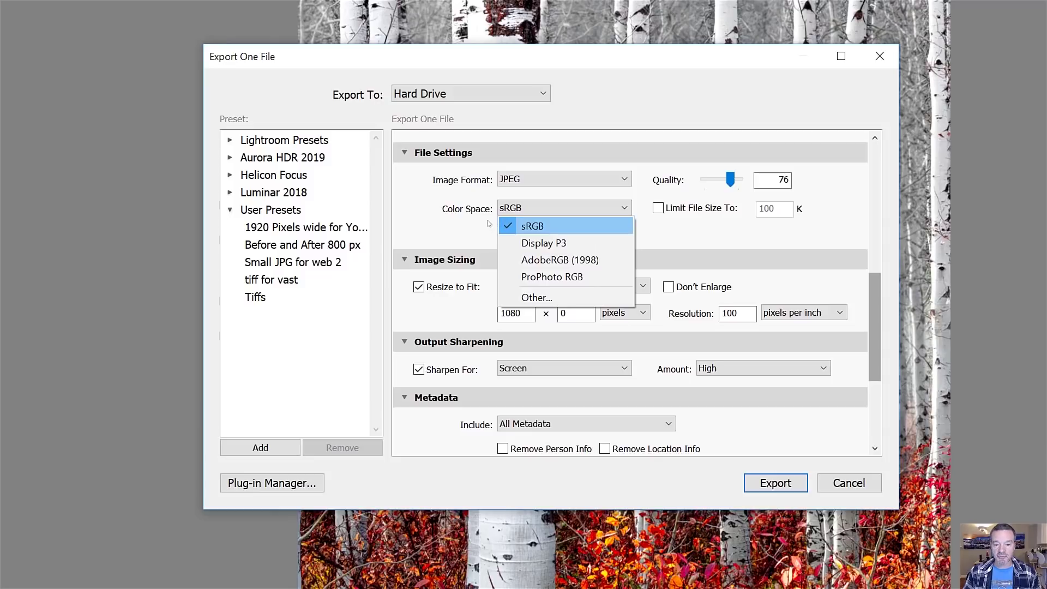
{"action": "left_click", "coordinate": [489, 223]}
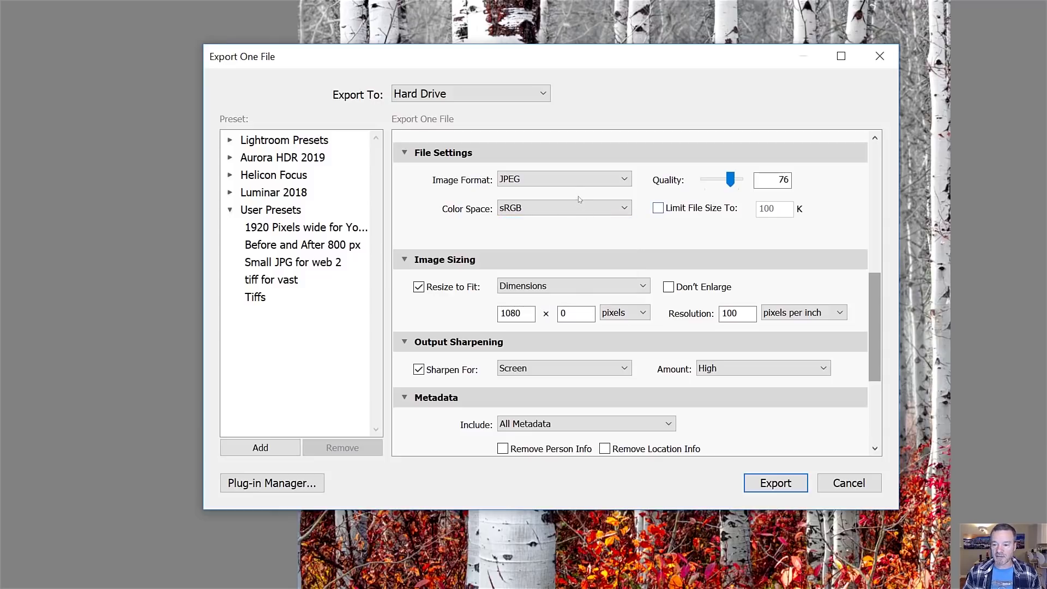
{"action": "key", "text": "Up"}
{"action": "key", "text": "Up"}
{"action": "key", "text": "Up"}
{"action": "key", "text": "Up"}
{"action": "key", "text": "Up"}
{"action": "key", "text": "Up"}
{"action": "key", "text": "Up"}
{"action": "key", "text": "Up"}
{"action": "key", "text": "Up"}
{"action": "key", "text": "Up"}
{"action": "key", "text": "Up"}
{"action": "key", "text": "Up"}
{"action": "key", "text": "Up"}
{"action": "key", "text": "Up"}
{"action": "key", "text": "Up"}
{"action": "key", "text": "Up"}
{"action": "key", "text": "Up"}
{"action": "key", "text": "Up"}
{"action": "key", "text": "Up"}
{"action": "key", "text": "Up"}
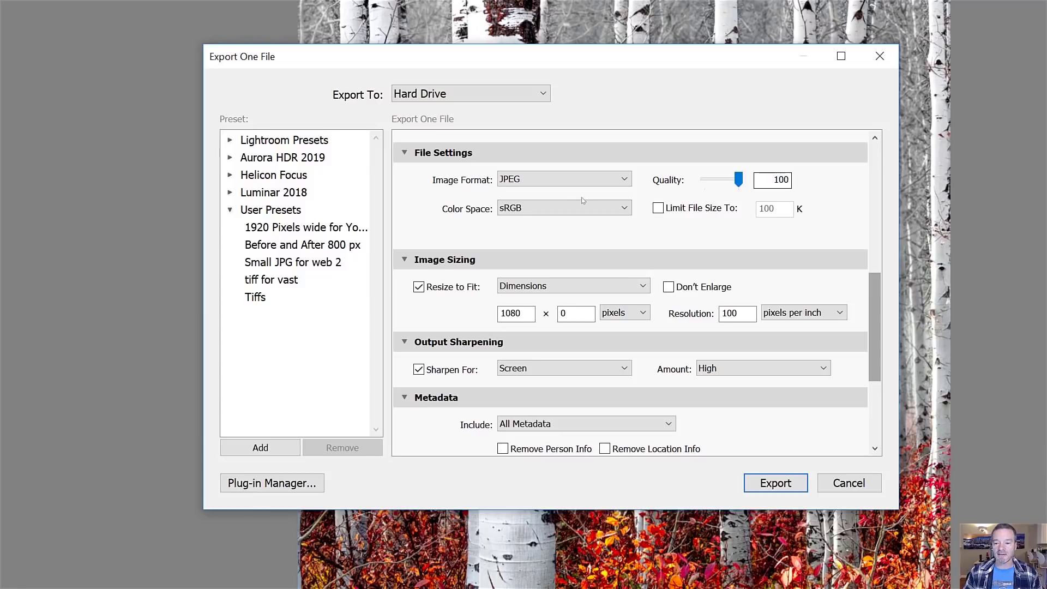
{"action": "key", "text": "Down"}
{"action": "key", "text": "Down"}
{"action": "key", "text": "Down"}
{"action": "key", "text": "Down"}
{"action": "key", "text": "Down"}
{"action": "key", "text": "Down"}
{"action": "key", "text": "Down"}
{"action": "key", "text": "Down"}
{"action": "key", "text": "Down"}
{"action": "key", "text": "Down"}
{"action": "key", "text": "Down"}
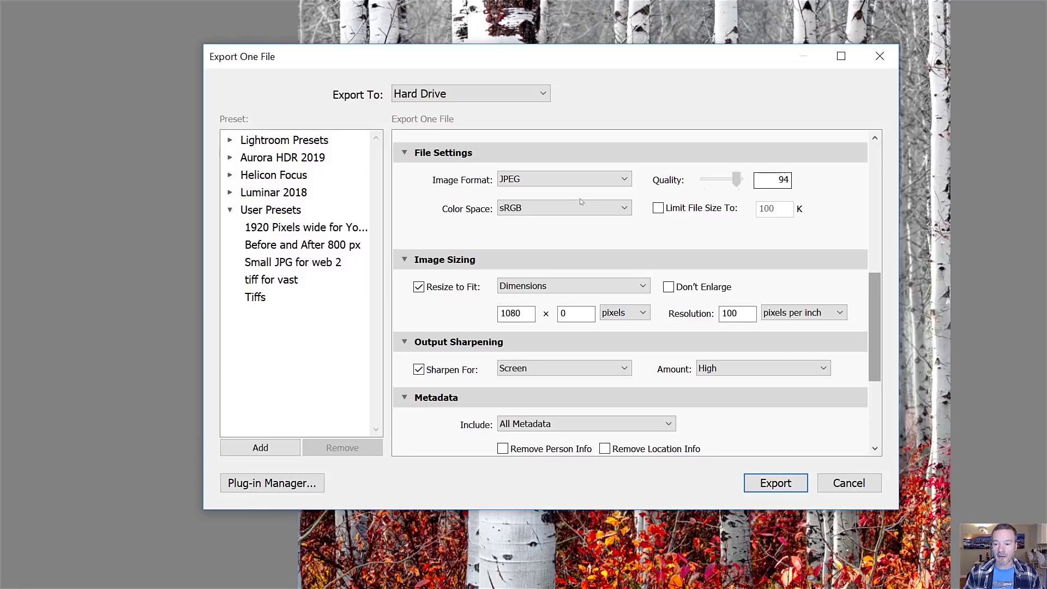
{"action": "key", "text": "Down"}
{"action": "key", "text": "Down"}
{"action": "key", "text": "Down"}
{"action": "key", "text": "Down"}
{"action": "key", "text": "Down"}
{"action": "key", "text": "Down"}
{"action": "key", "text": "Down"}
{"action": "key", "text": "Down"}
{"action": "key", "text": "Down"}
{"action": "key", "text": "Down"}
{"action": "key", "text": "Down"}
{"action": "key", "text": "Down"}
{"action": "key", "text": "Down"}
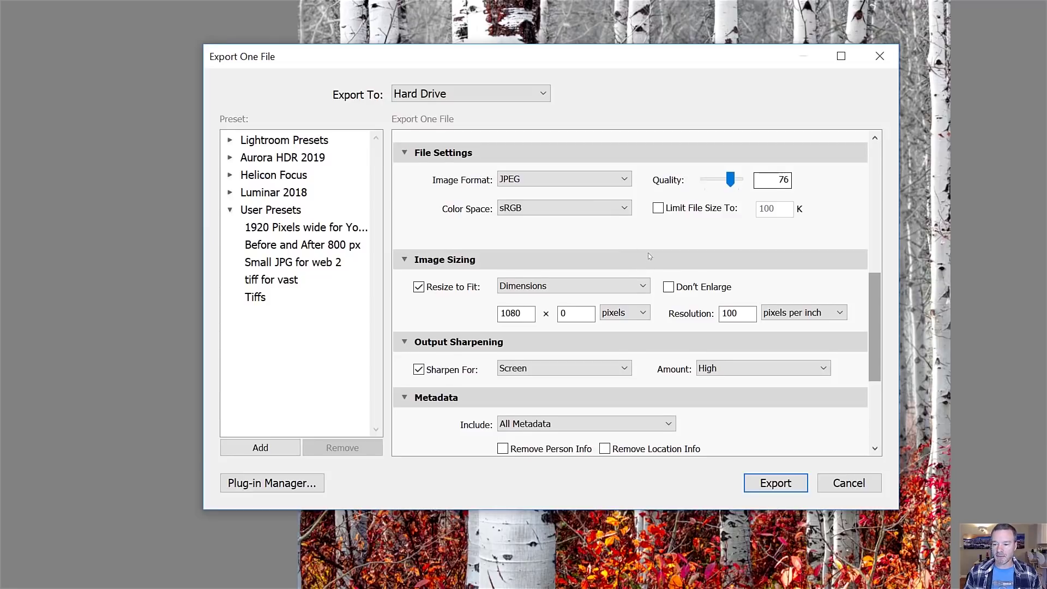
In Image Sizing, replace the 1080 Dimensions value with 1350 pixels
{"action": "scroll", "coordinate": [649, 255], "scroll_direction": "down", "scroll_amount": 1}
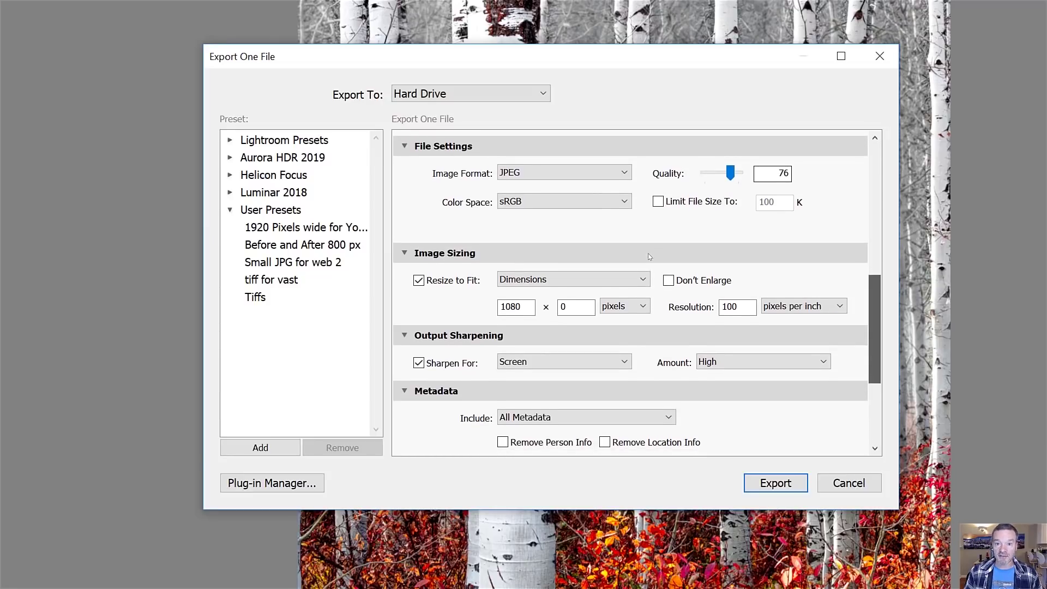
{"action": "scroll", "coordinate": [649, 255], "scroll_direction": "down", "scroll_amount": 1}
{"action": "scroll", "coordinate": [649, 256], "scroll_direction": "down", "scroll_amount": 5}
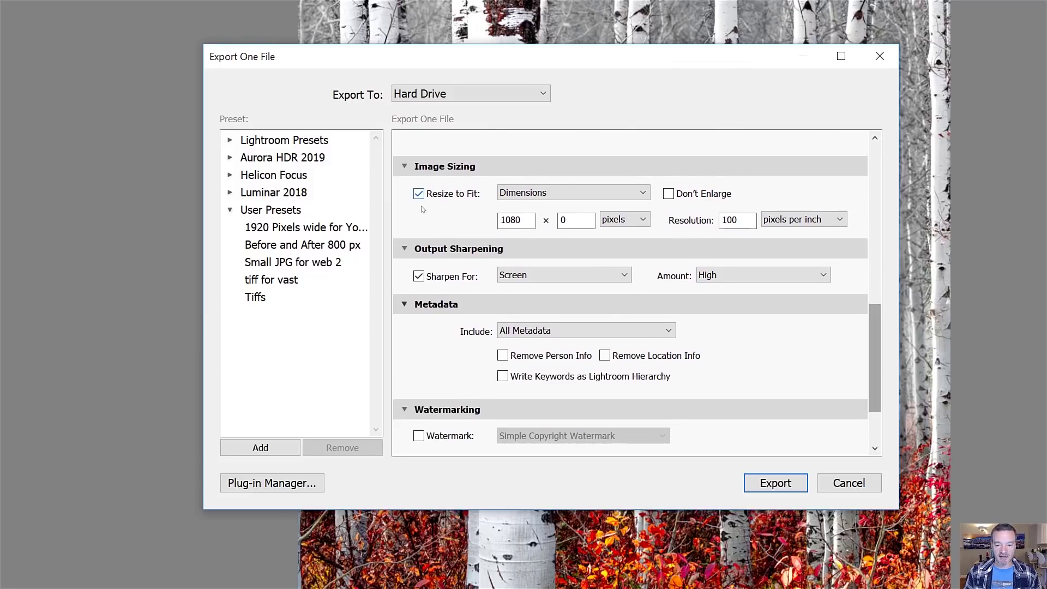
{"action": "left_click", "coordinate": [474, 218]}
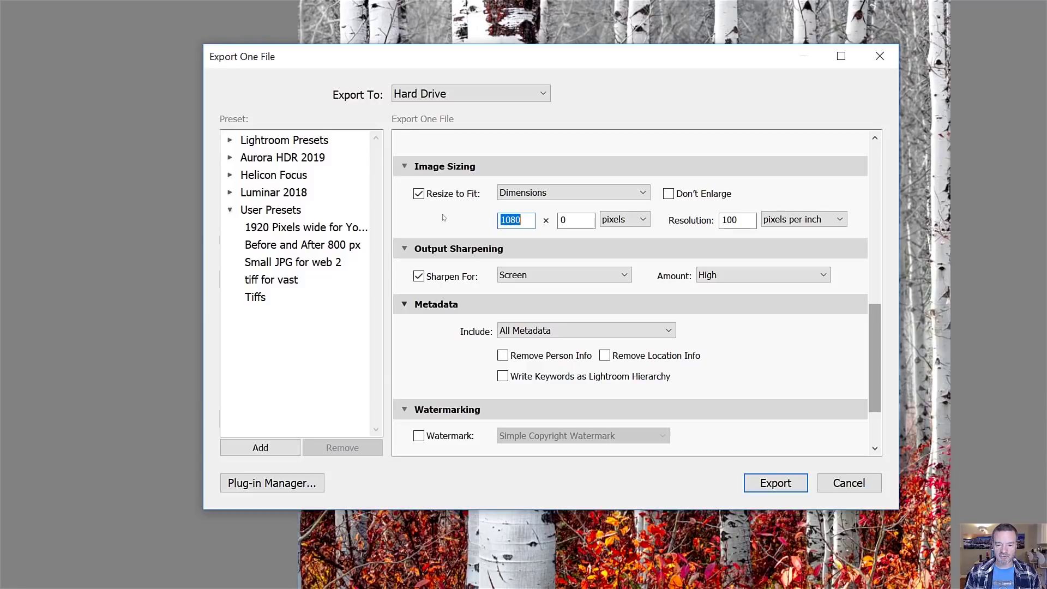
{"action": "type", "text": "1"}
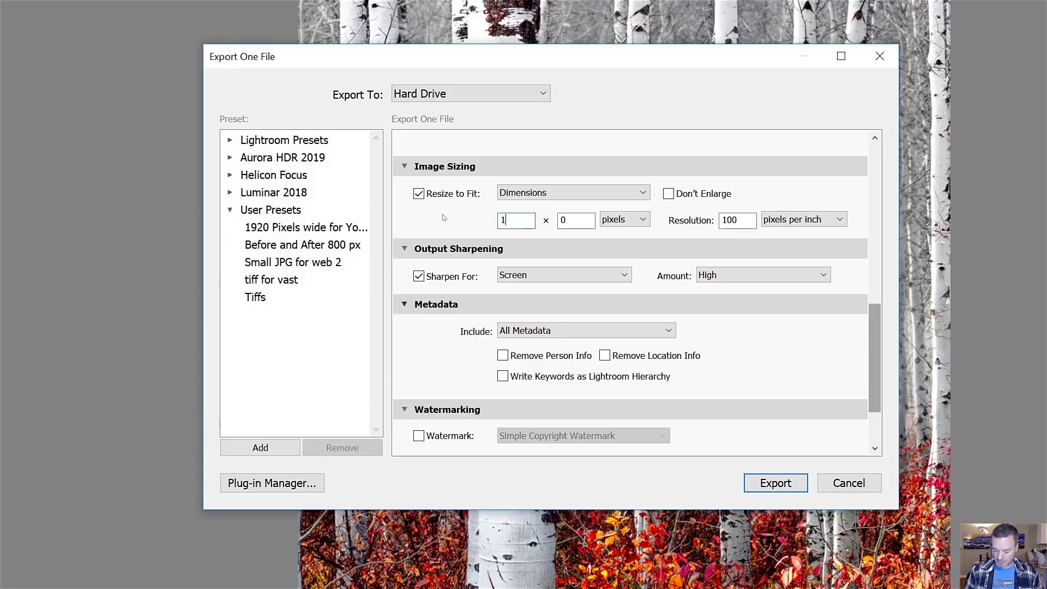
{"action": "type", "text": "350"}
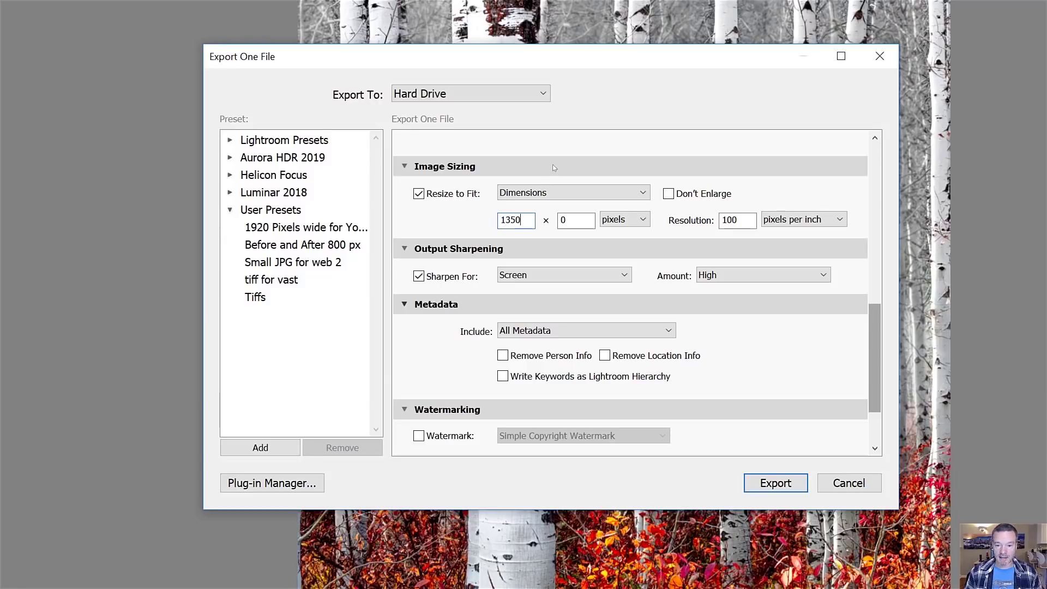
{"action": "left_click", "coordinate": [507, 167]}
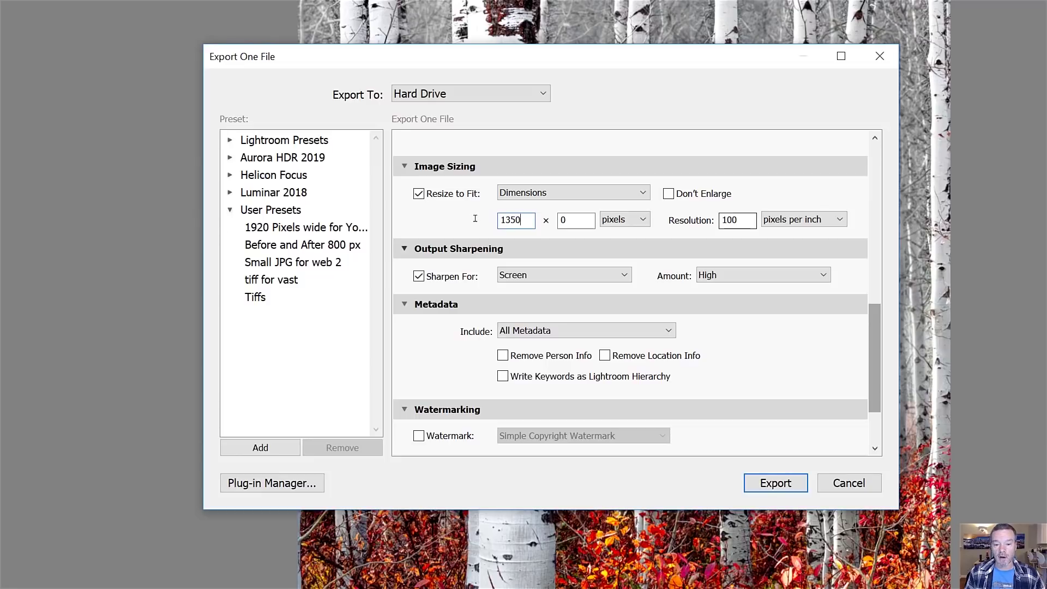
{"action": "key", "text": "ctrl+a"}
{"action": "type", "text": "1080"}
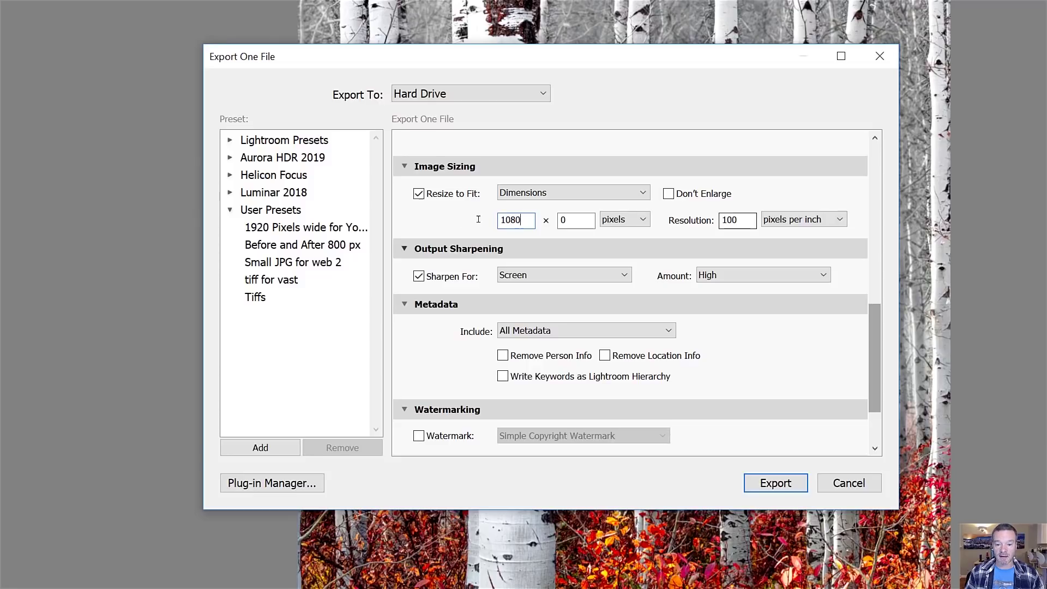
{"action": "key", "text": "ctrl+a"}
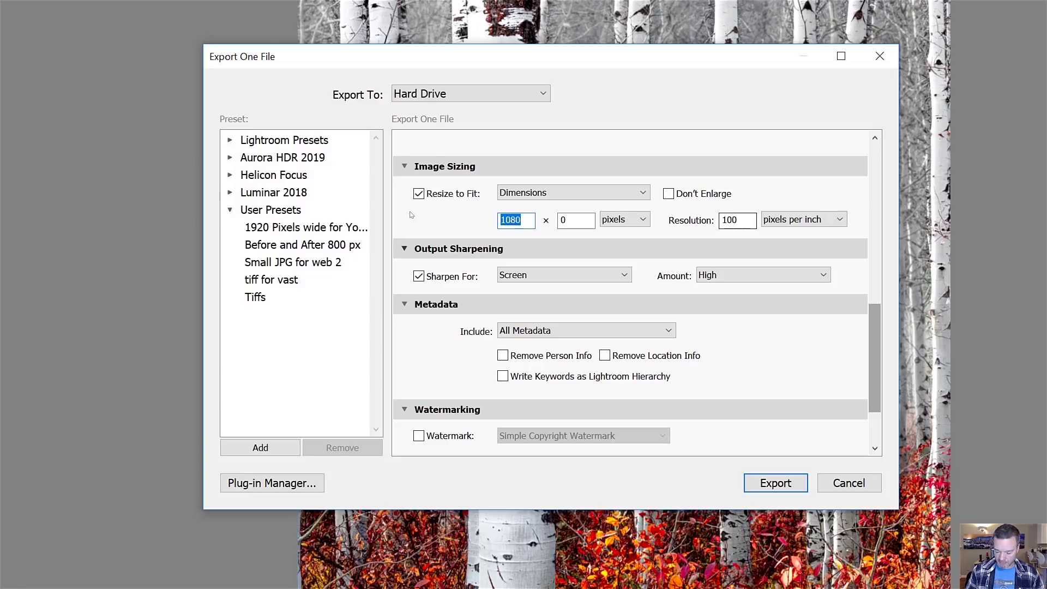
{"action": "type", "text": "135"}
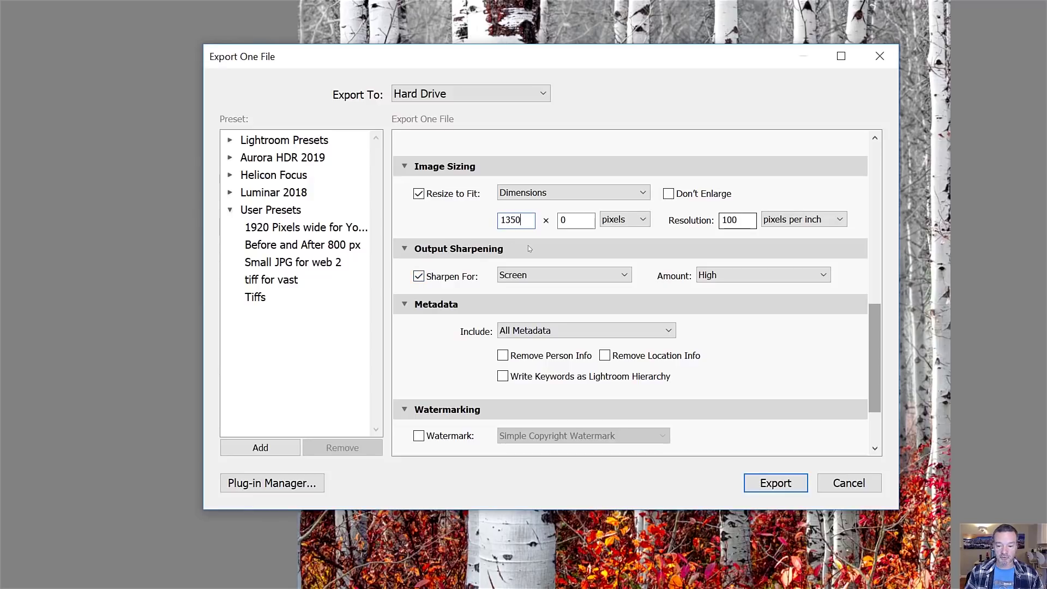
Keep output sharpening set to Screen with amount High, then scroll down the export dialog
{"action": "key", "text": "Down"}
{"action": "key", "text": "Down"}
{"action": "key", "text": "Down"}
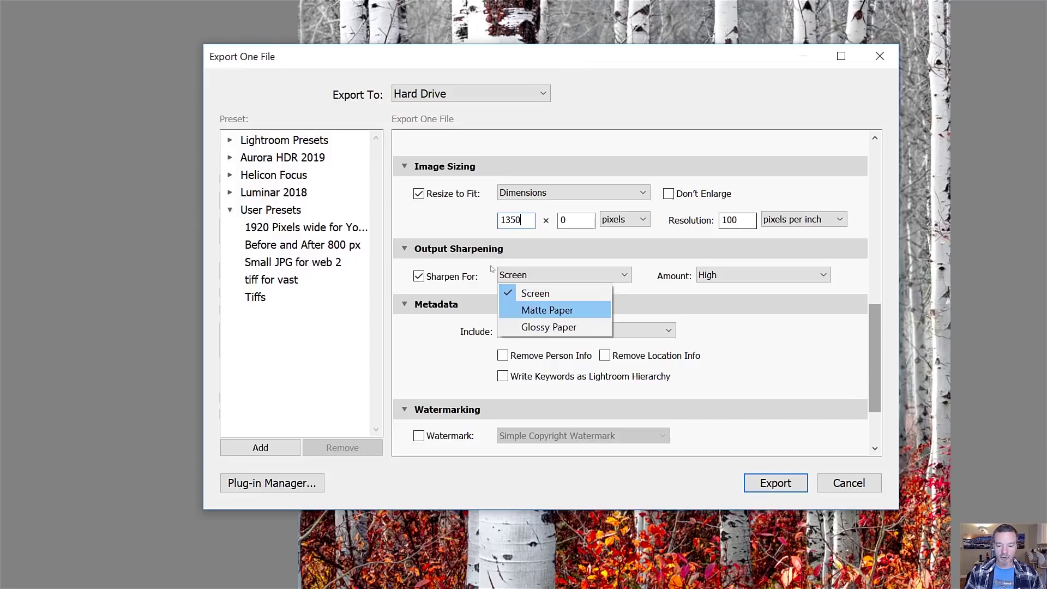
{"action": "key", "text": "Up"}
{"action": "key", "text": "Up"}
{"action": "key", "text": "Return"}
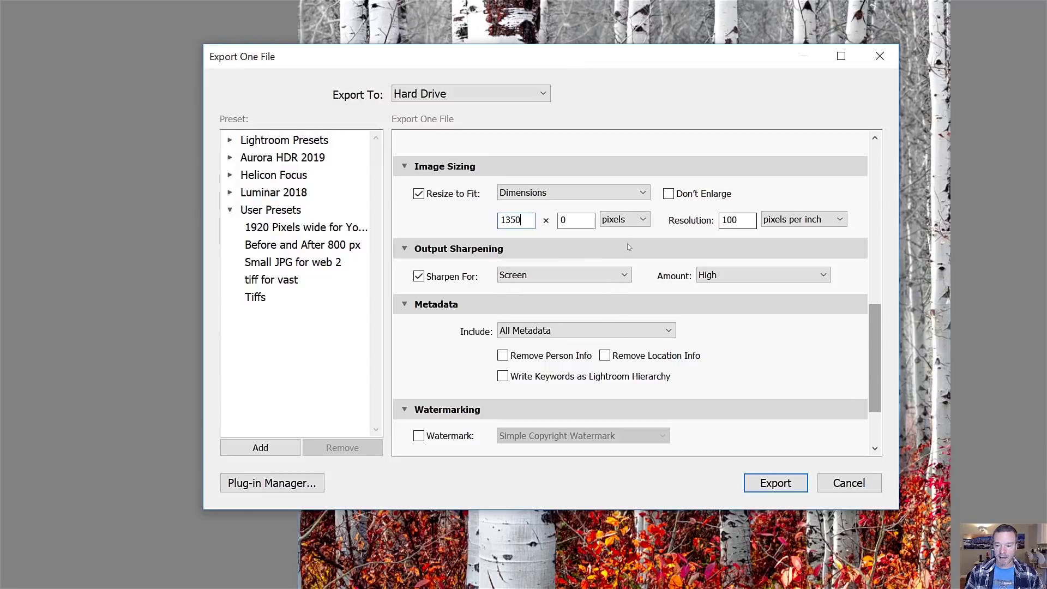
{"action": "key", "text": "Tab"}
{"action": "key", "text": "alt+Down"}
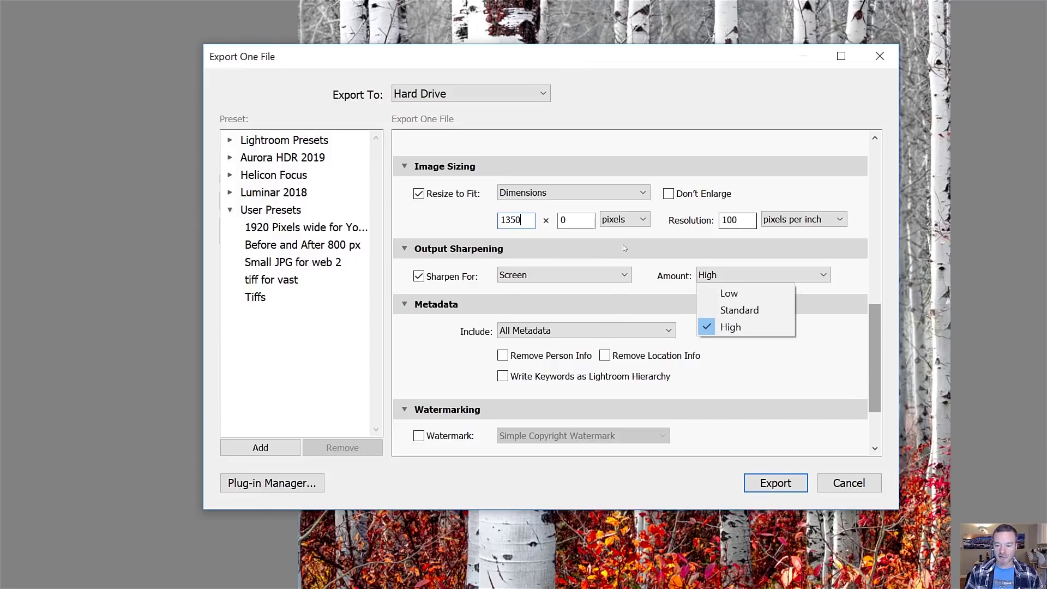
{"action": "key", "text": "Return"}
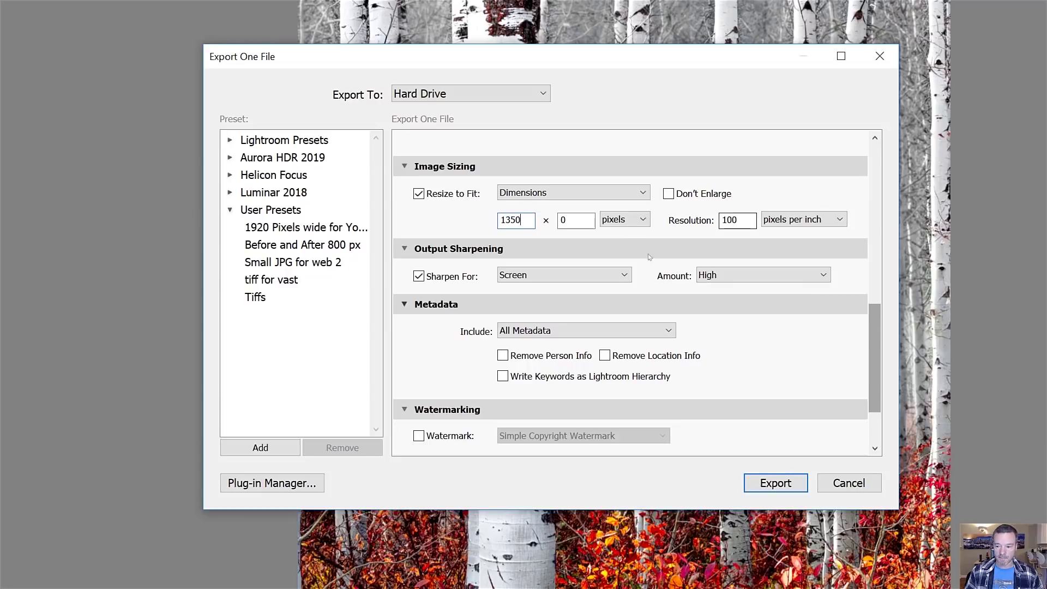
{"action": "scroll", "coordinate": [650, 257], "scroll_direction": "down", "scroll_amount": 3}
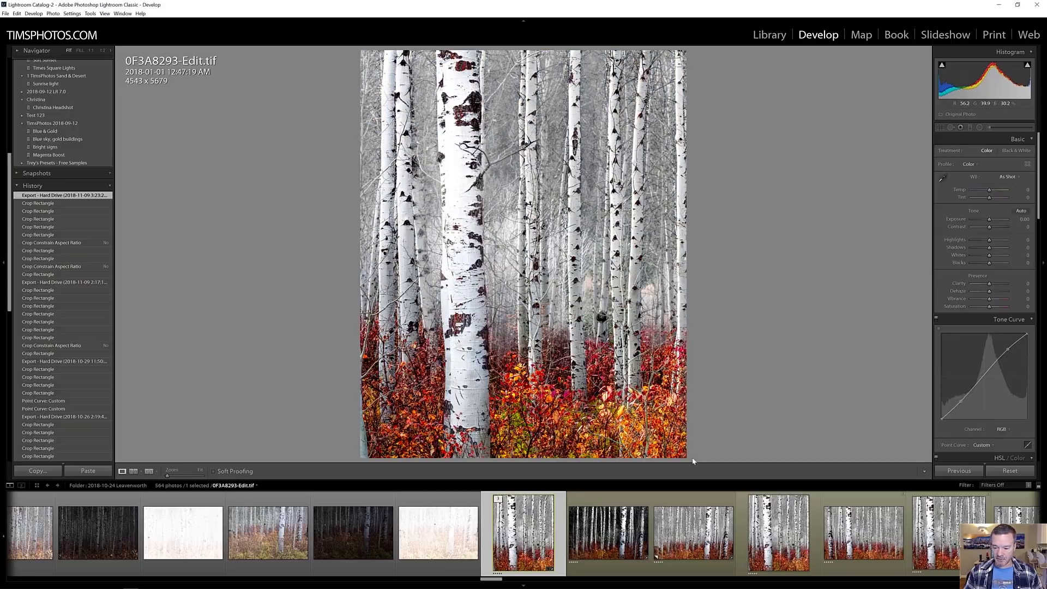
Load 'birch trees 8754 4x5 for ig.jpg' from the filmstrip into Develop
{"action": "left_click", "coordinate": [777, 517]}
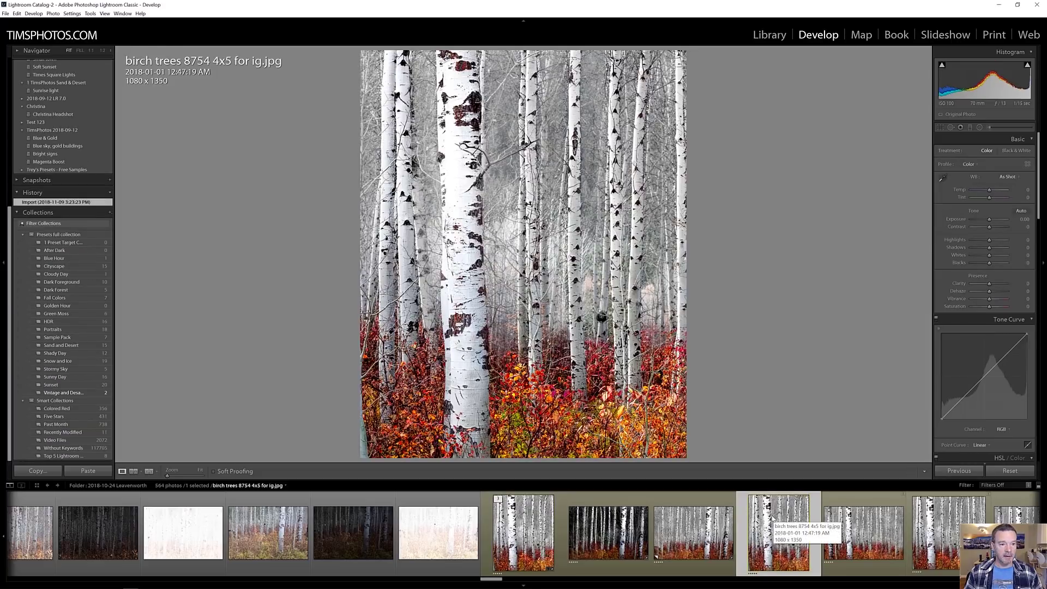